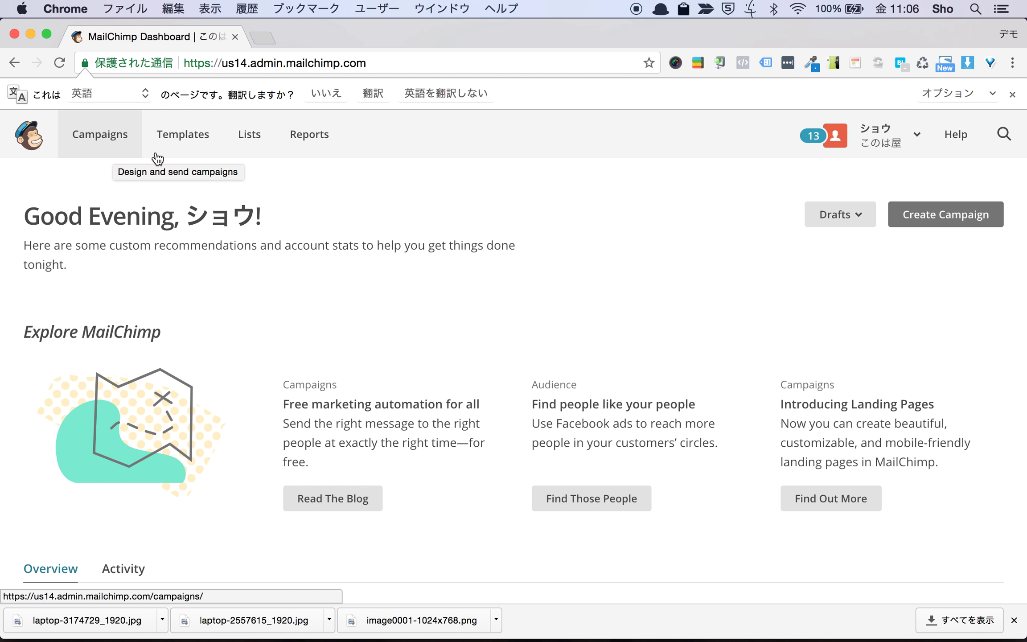
# Open the account's subscriber lists and look through the existing ones.
pyautogui.click(252, 150)
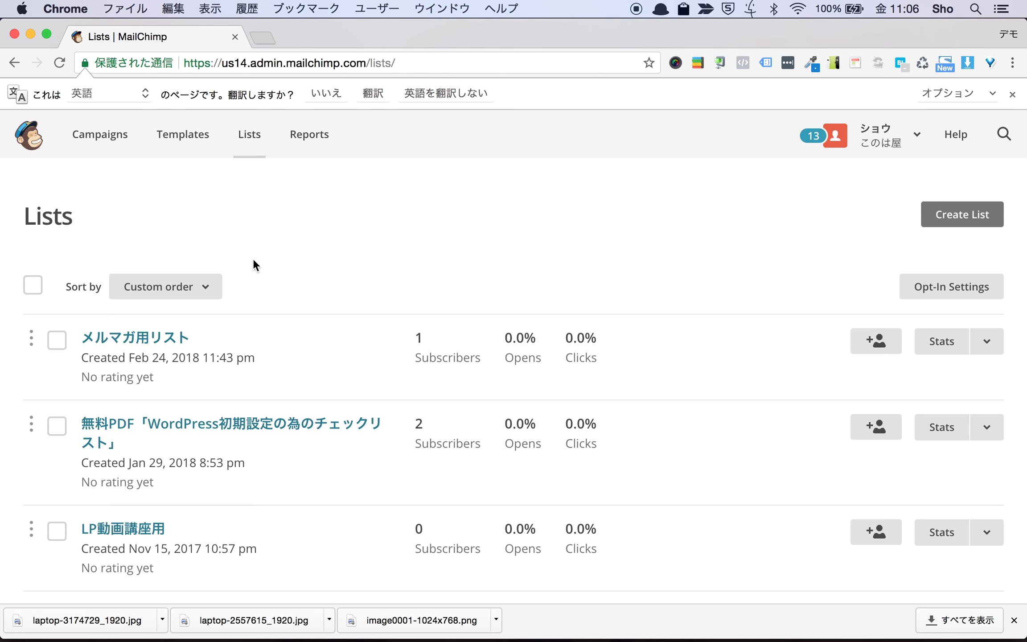
pyautogui.scroll(-3, 254, 262)
pyautogui.scroll(1, 134, 308)
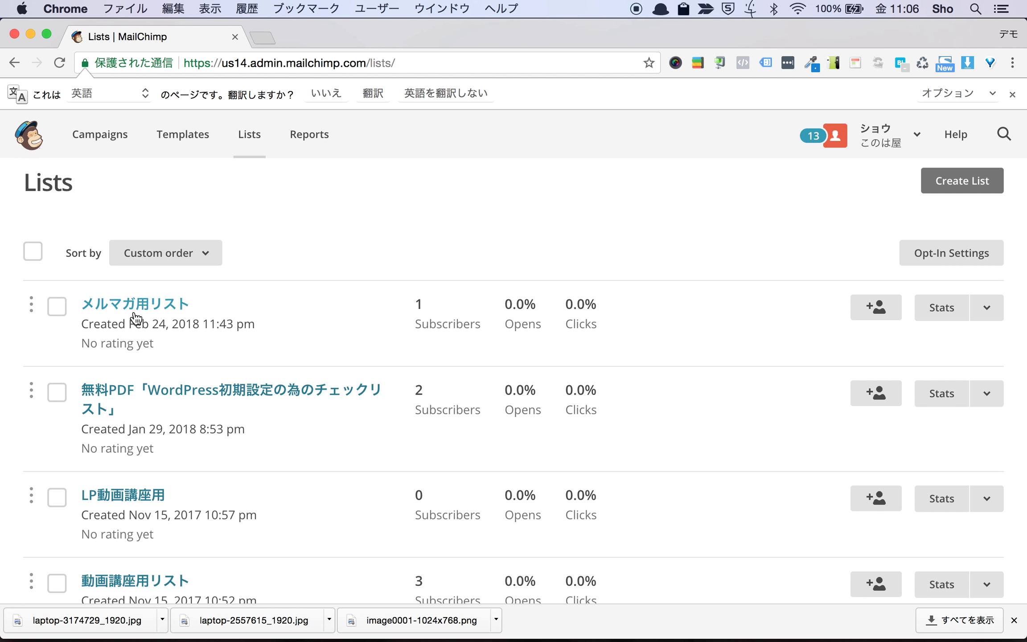
pyautogui.scroll(-3, 141, 301)
pyautogui.scroll(1, 223, 290)
pyautogui.scroll(-10, 220, 306)
pyautogui.scroll(10, 220, 306)
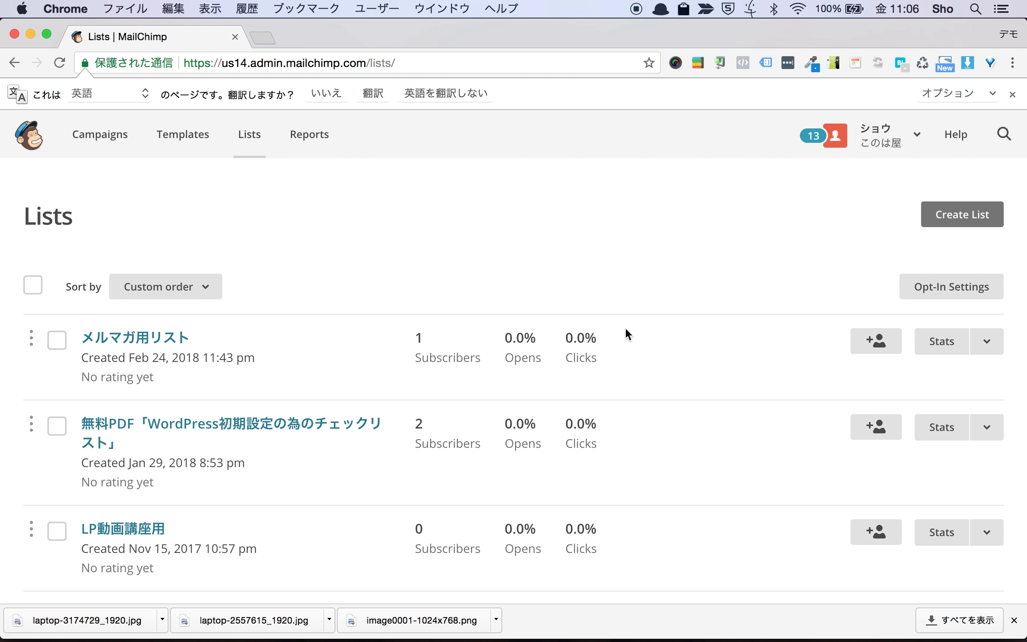
pyautogui.scroll(1, 224, 342)
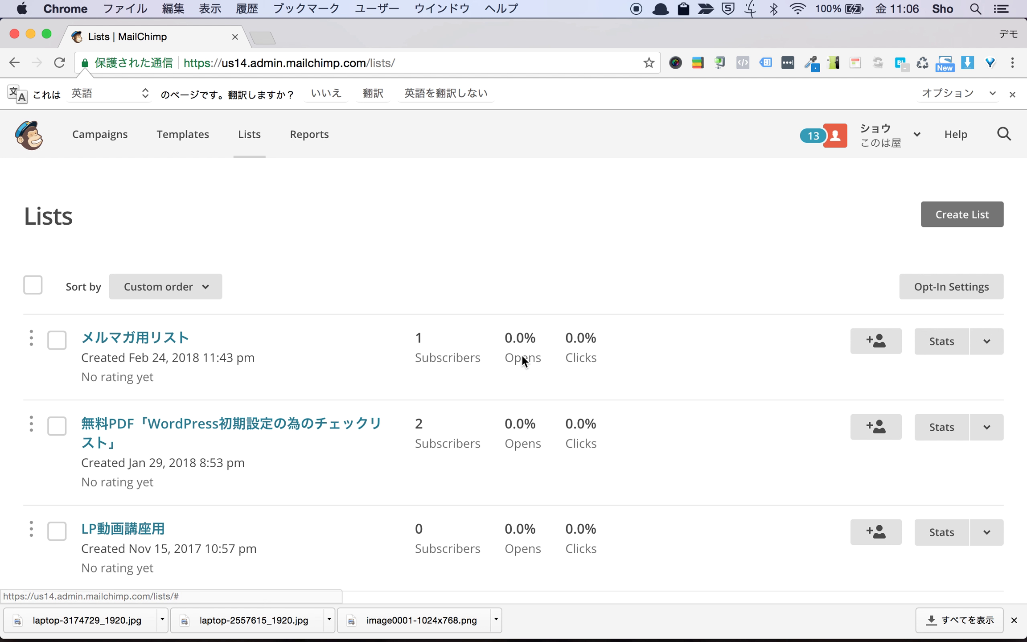
# Replicate the list メルマガ用リスト under the name "Copy メルマガ用リスト".
pyautogui.click(987, 341)
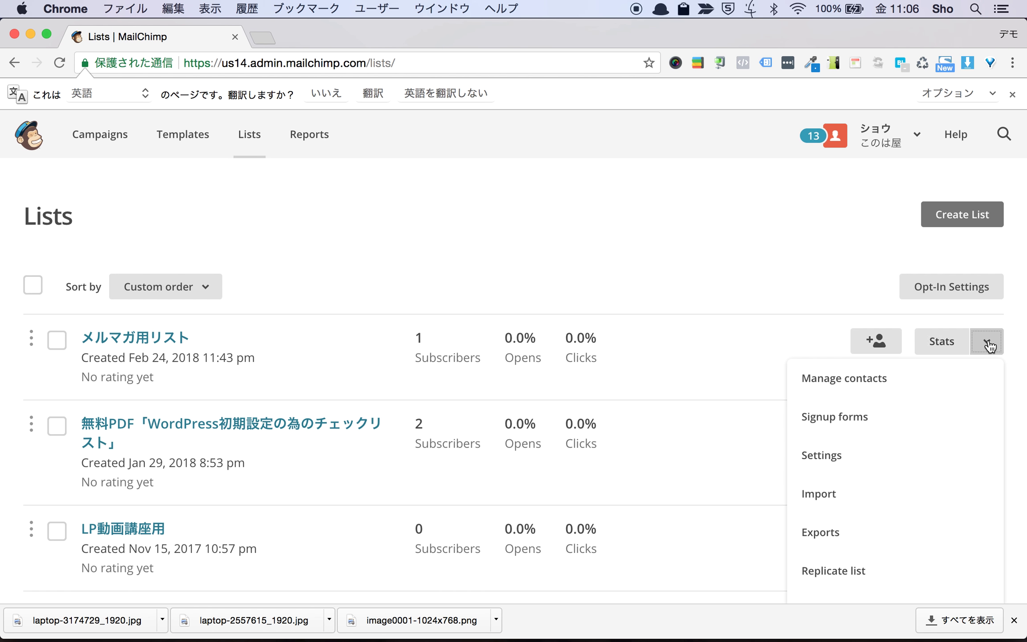
pyautogui.scroll(-1, 849, 428)
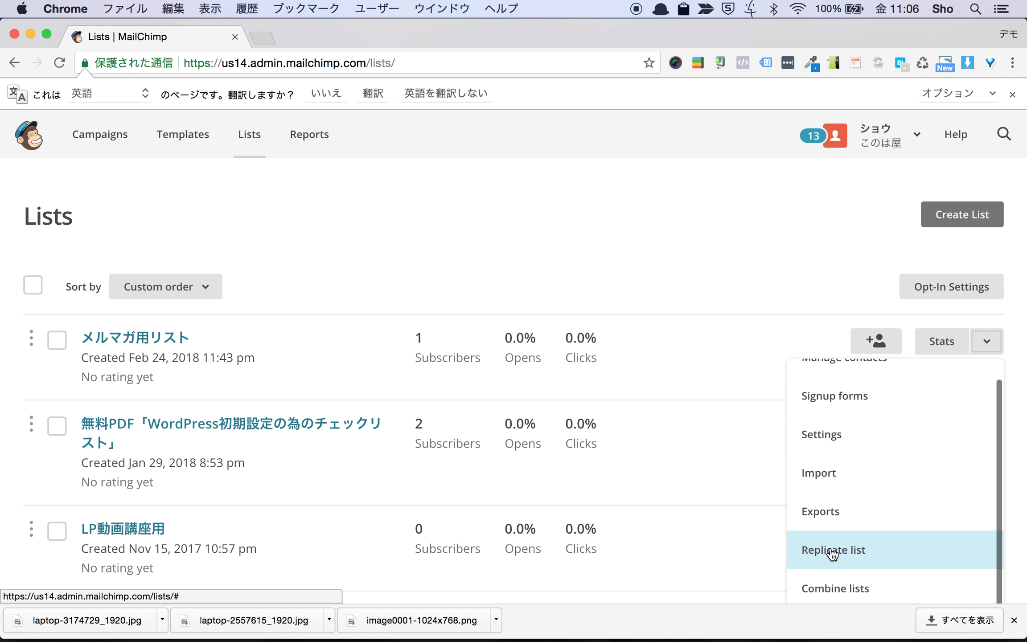
pyautogui.click(849, 552)
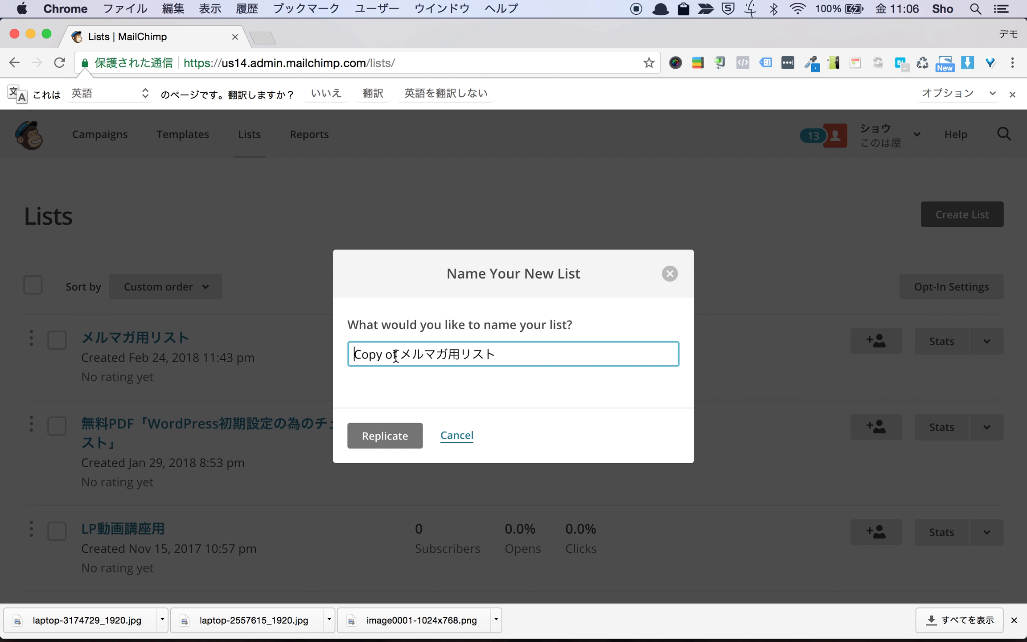
pyautogui.doubleClick(391, 354)
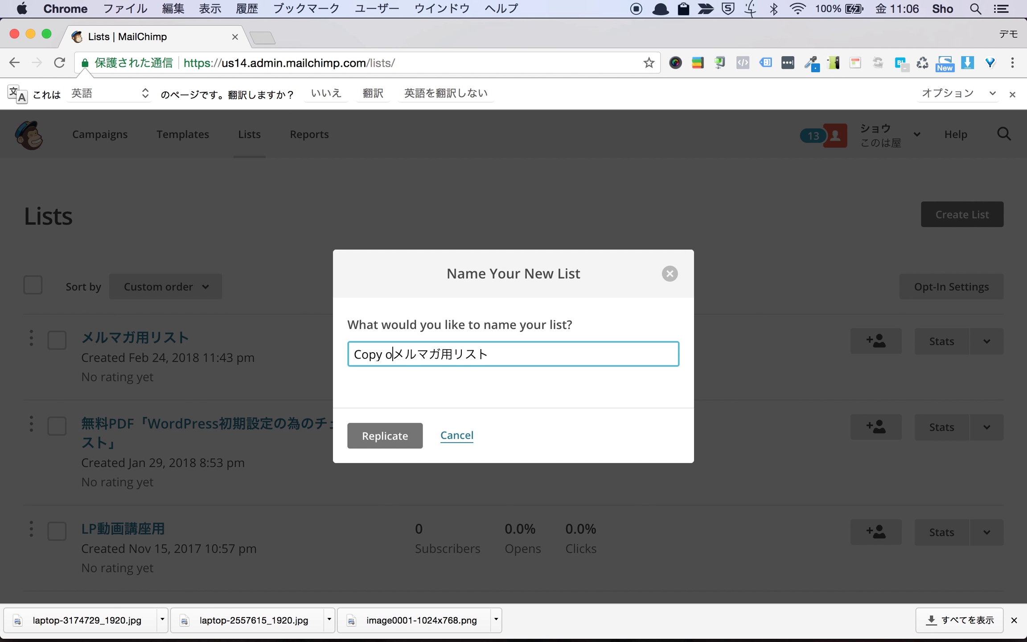
pyautogui.press('BackSpace')
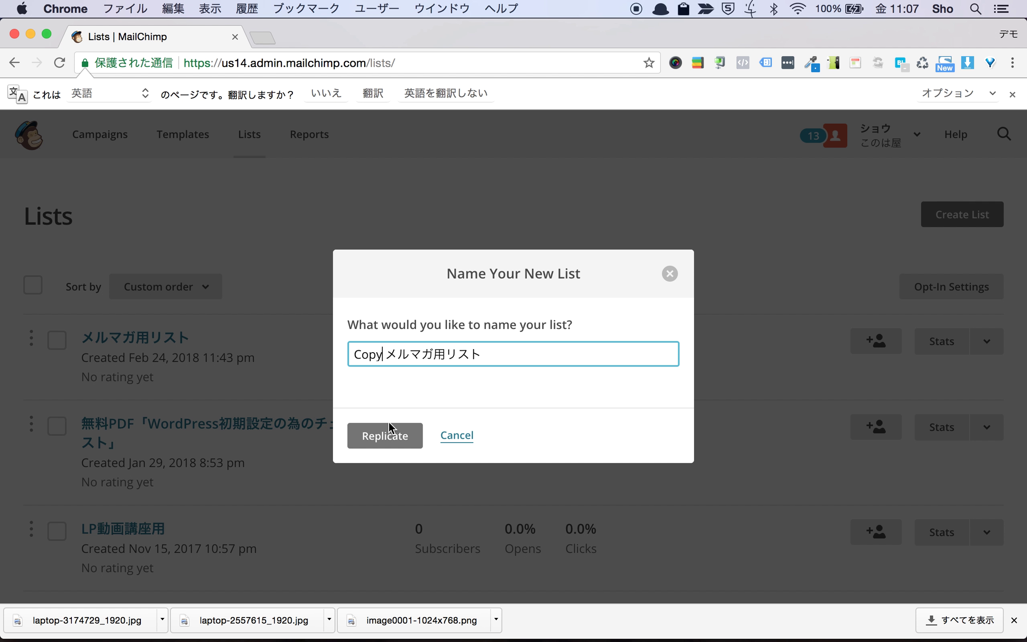
pyautogui.click(387, 437)
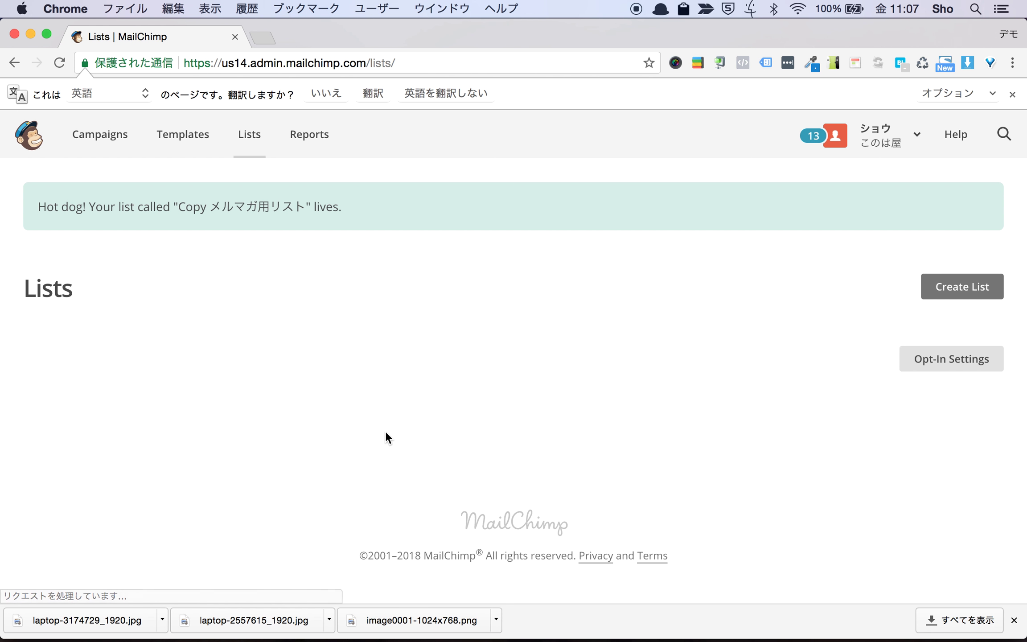
# Open the replicated list Copy メルマガ用リスト and check its options for adding contacts.
pyautogui.scroll(-2, 312, 441)
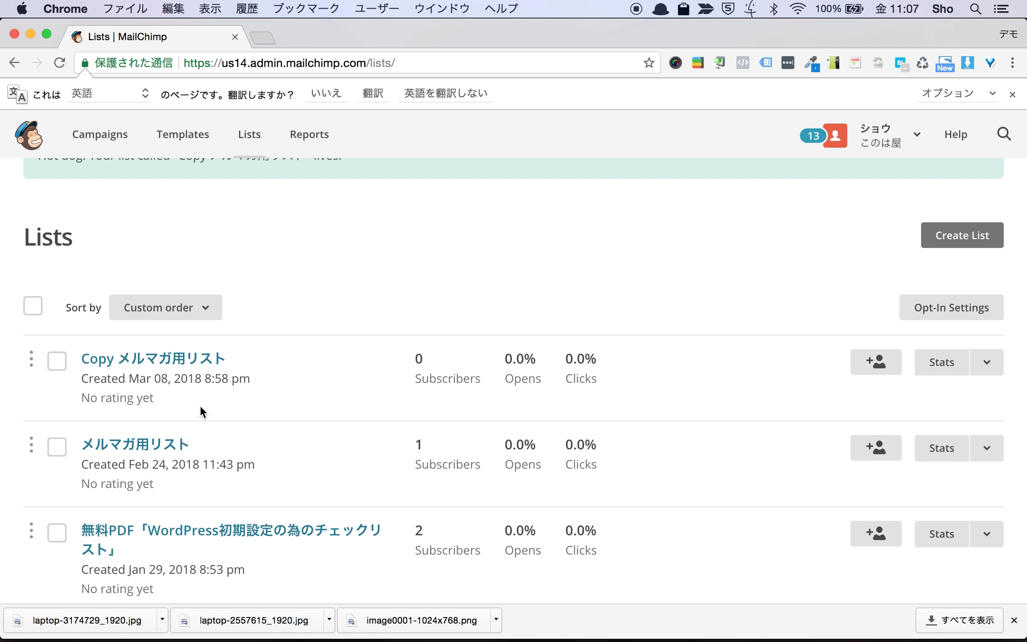
pyautogui.click(180, 365)
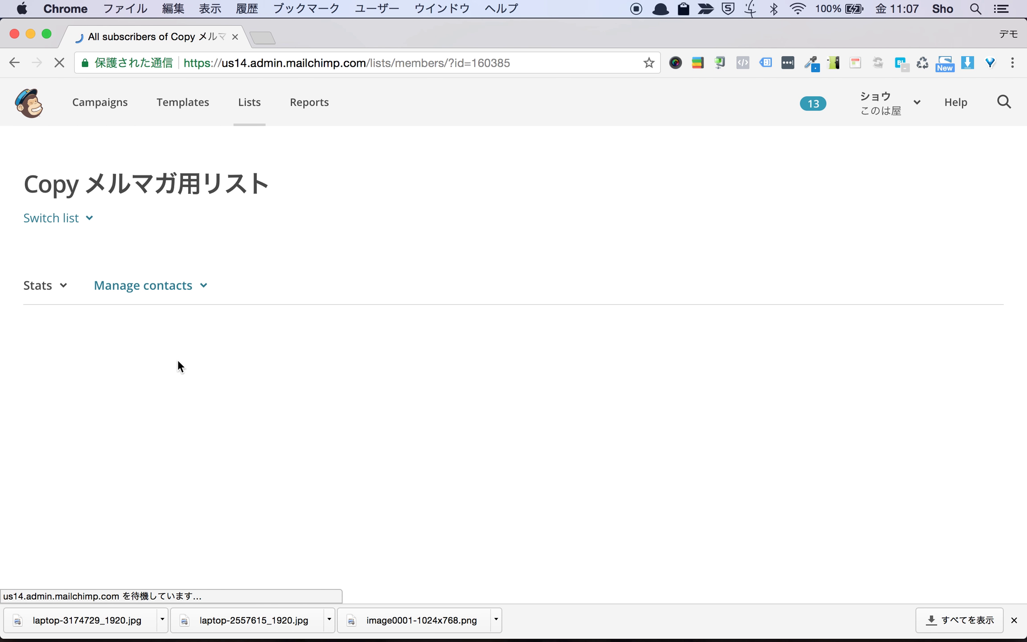
pyautogui.click(264, 318)
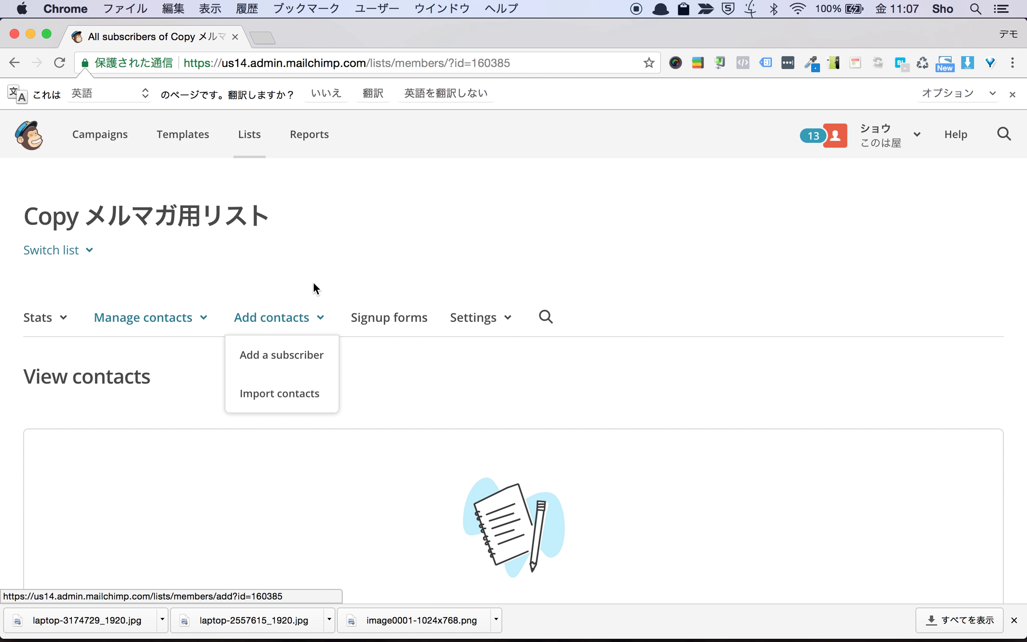
pyautogui.click(298, 267)
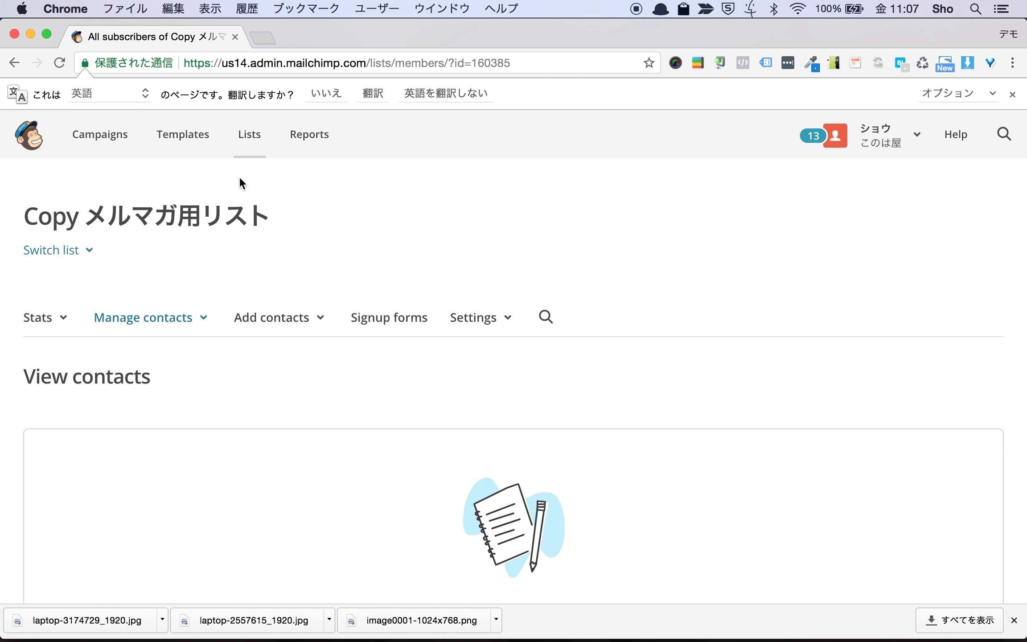
# Replicate the sent regular campaign 2018−02−00 from the campaigns overview.
pyautogui.click(98, 147)
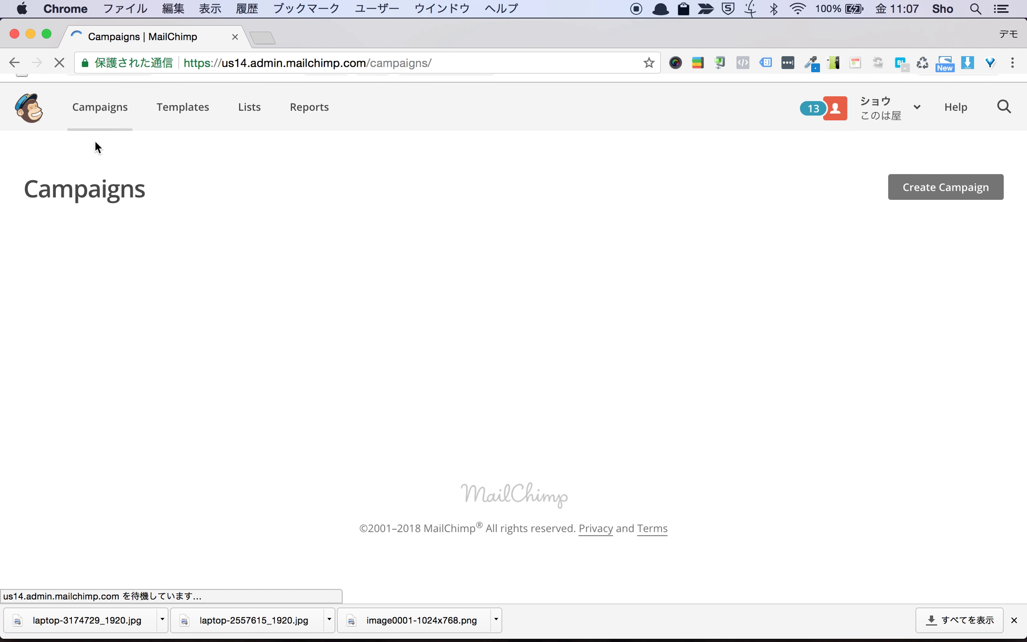
pyautogui.scroll(-2, 430, 356)
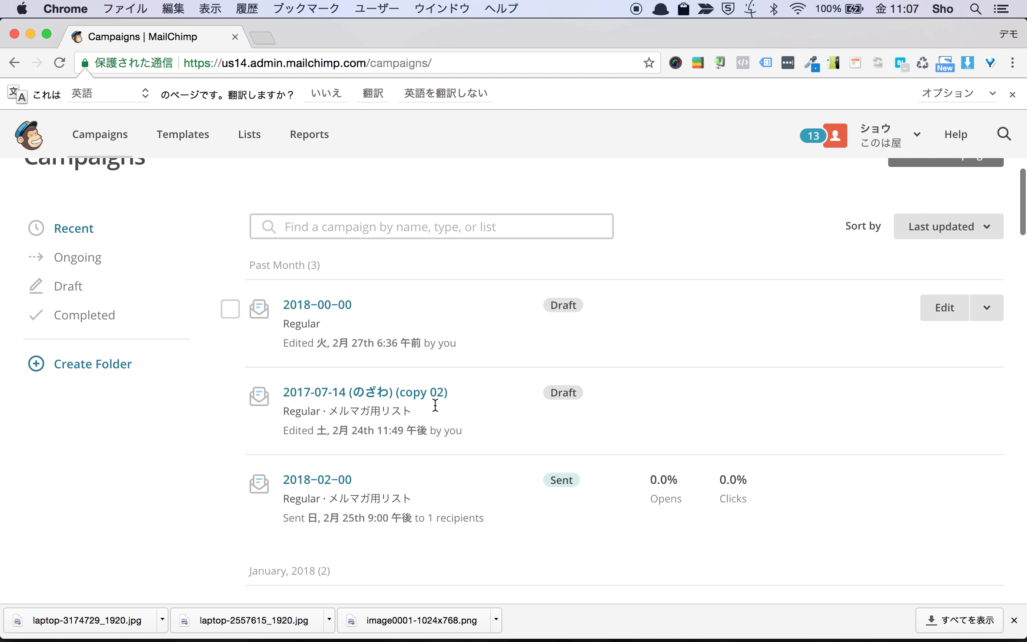
pyautogui.scroll(-3, 439, 317)
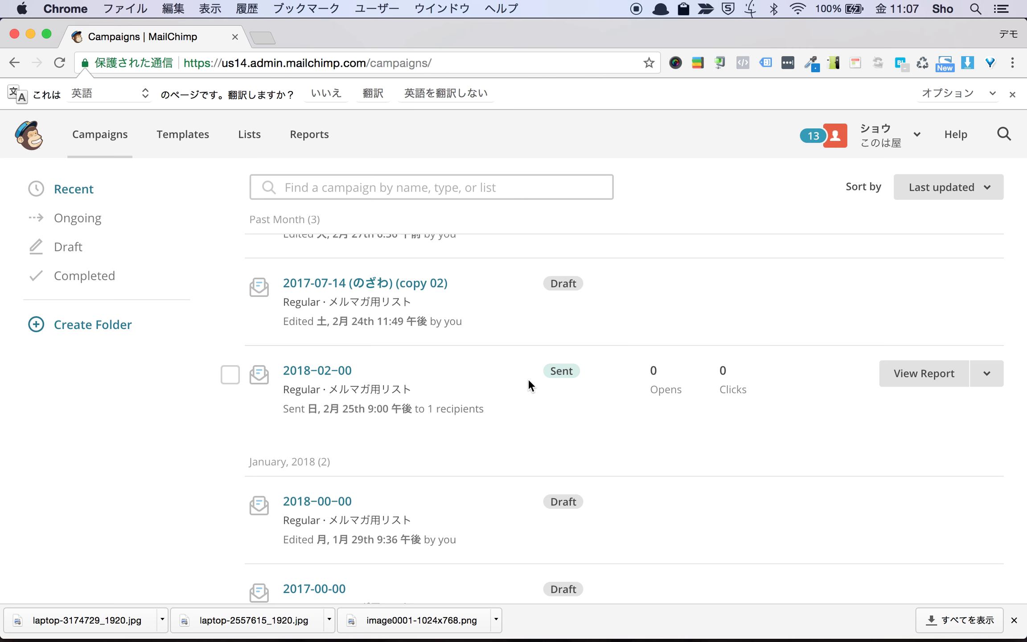
pyautogui.click(981, 380)
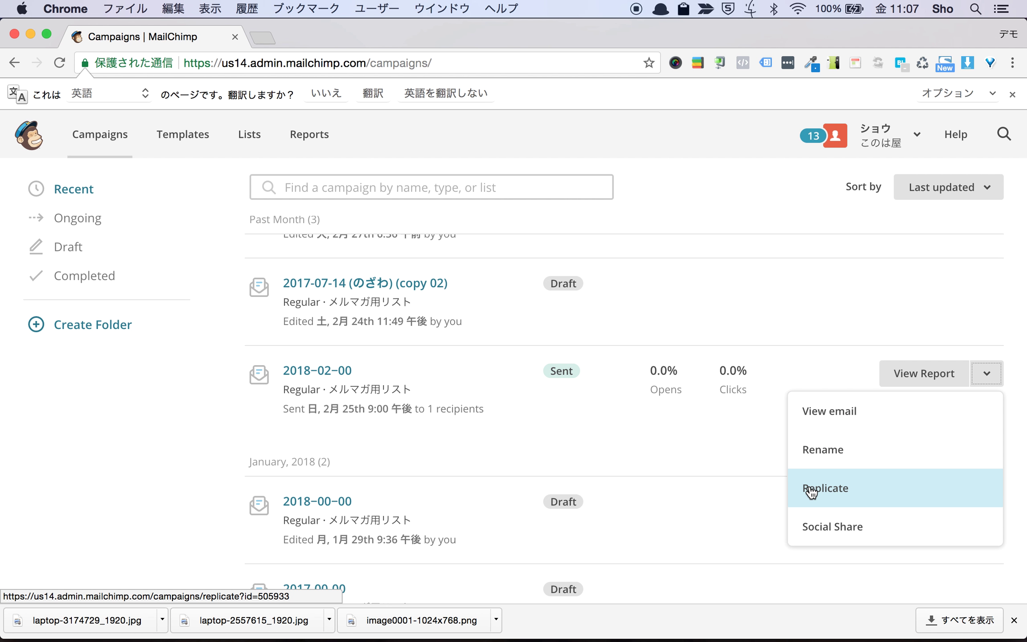
pyautogui.click(839, 490)
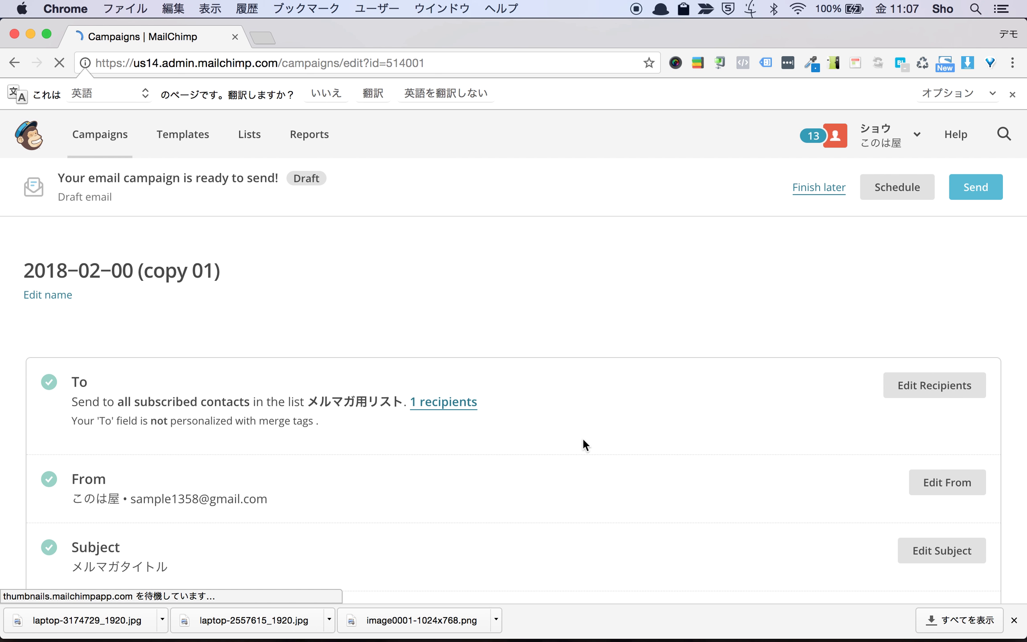
# Review the copied campaign's recipients, sender, subject and content.
pyautogui.scroll(-2, 468, 436)
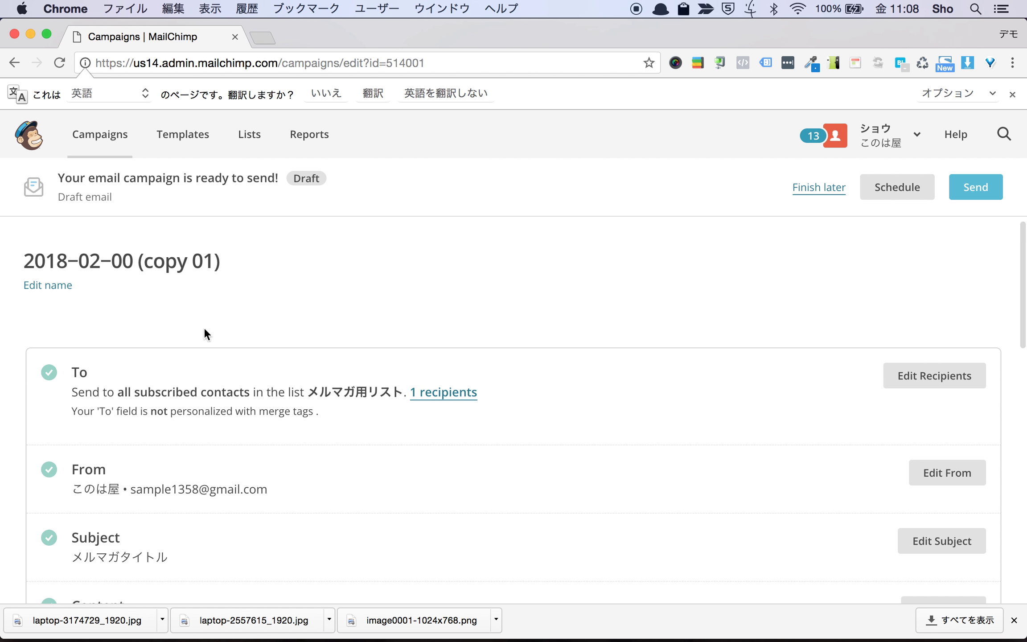
pyautogui.scroll(-3, 301, 403)
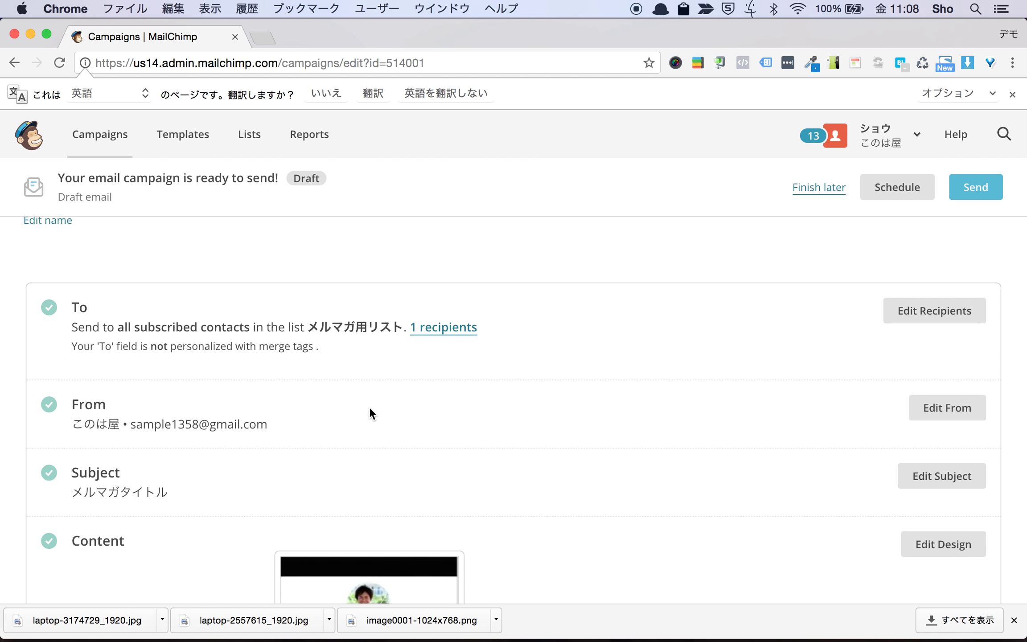
pyautogui.scroll(-2, 369, 407)
pyautogui.scroll(-3, 369, 407)
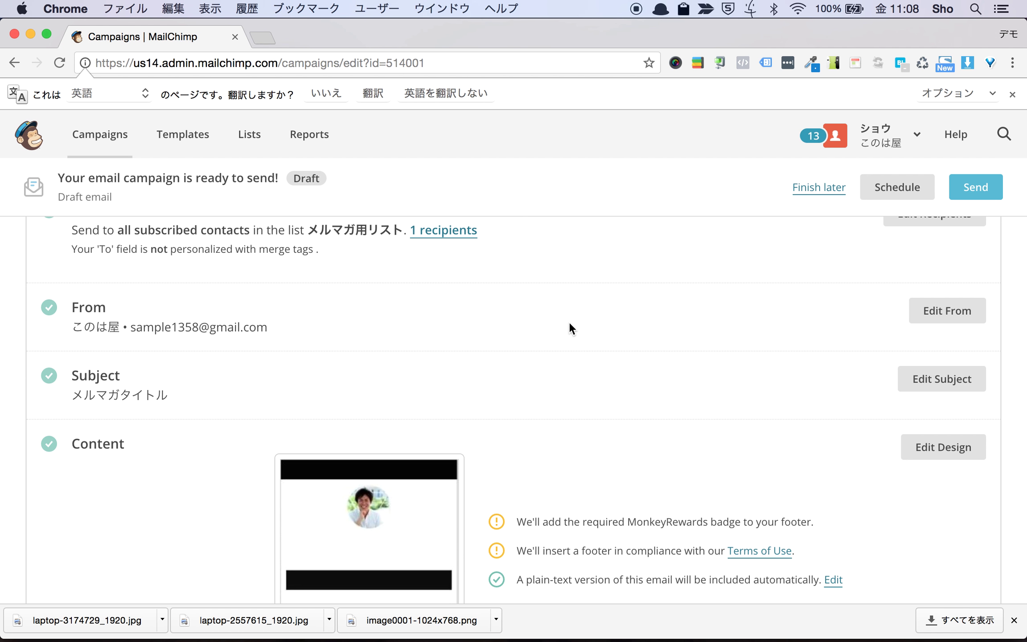
pyautogui.scroll(1, 730, 304)
pyautogui.scroll(5, 730, 304)
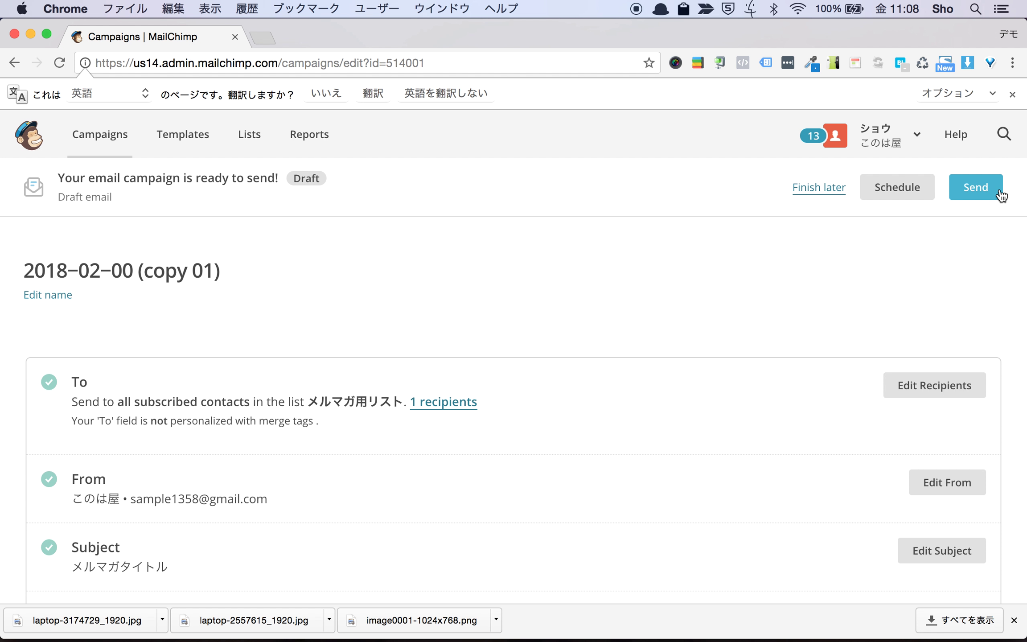
pyautogui.scroll(-5, 632, 286)
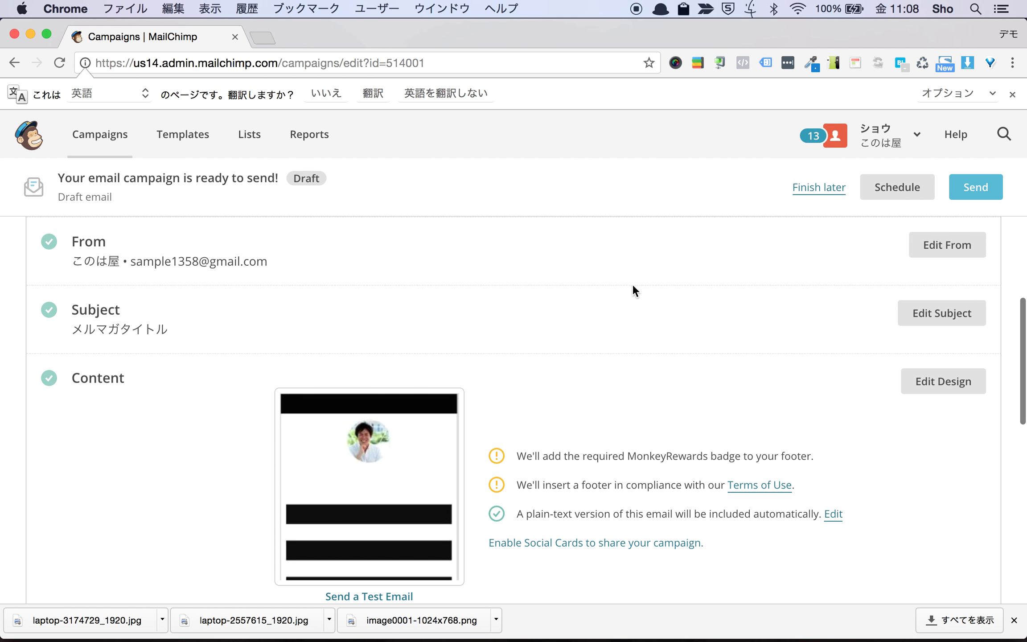
# Return to the campaigns overview and replicate the LP講座 welcome automation for the list LP動画講座用.
pyautogui.click(102, 137)
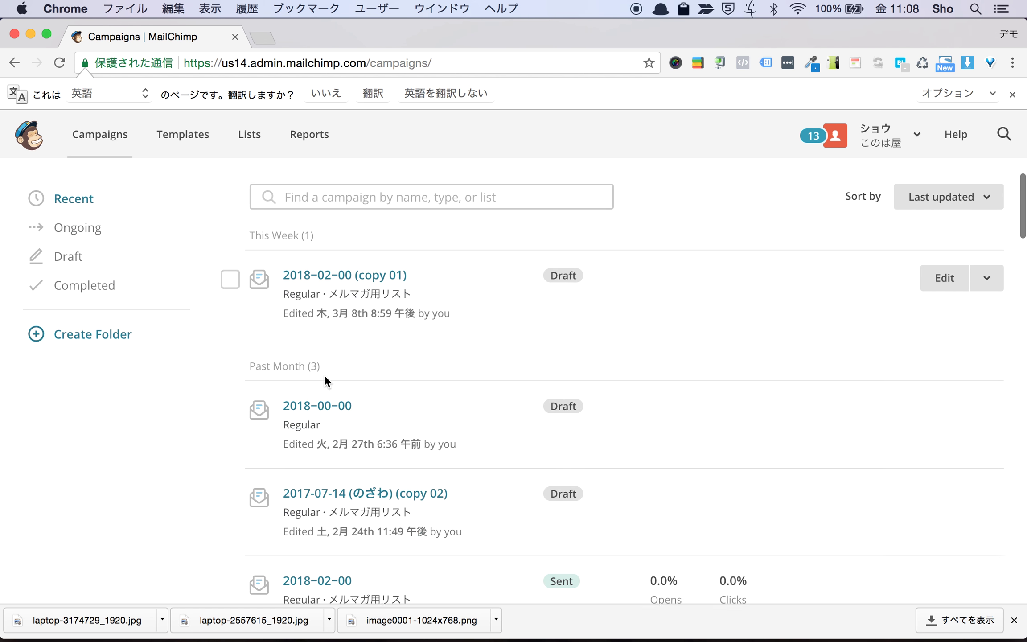
pyautogui.scroll(-3, 324, 375)
pyautogui.scroll(-15, 325, 376)
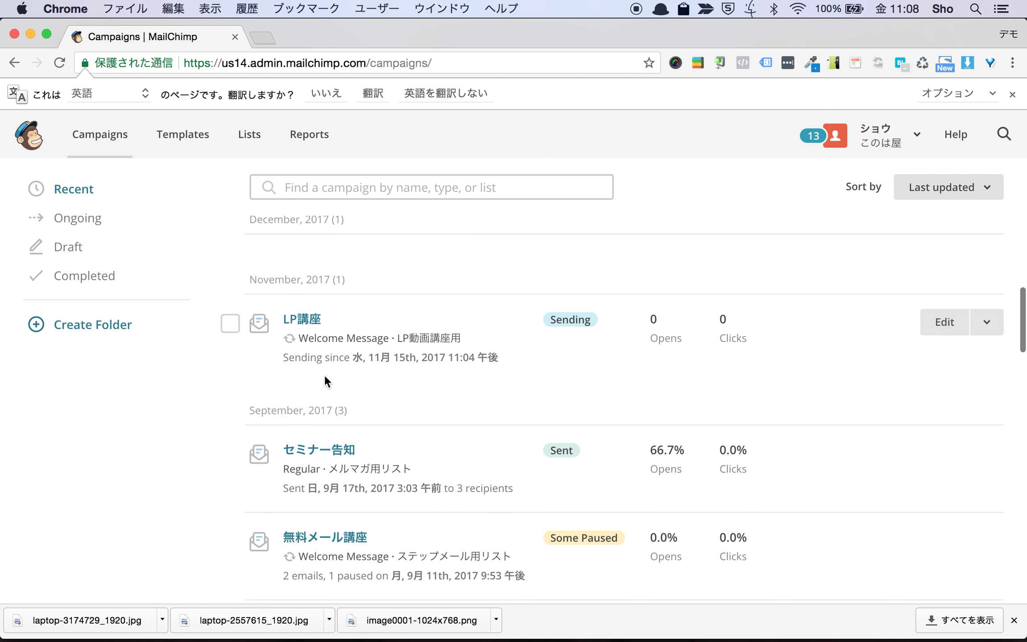
pyautogui.click(986, 319)
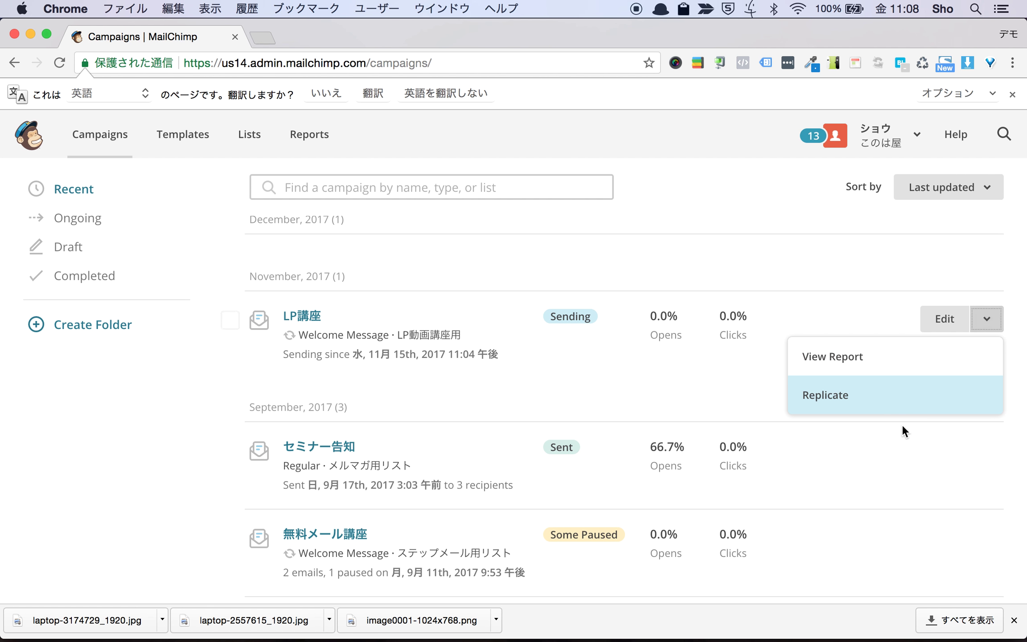
pyautogui.click(826, 394)
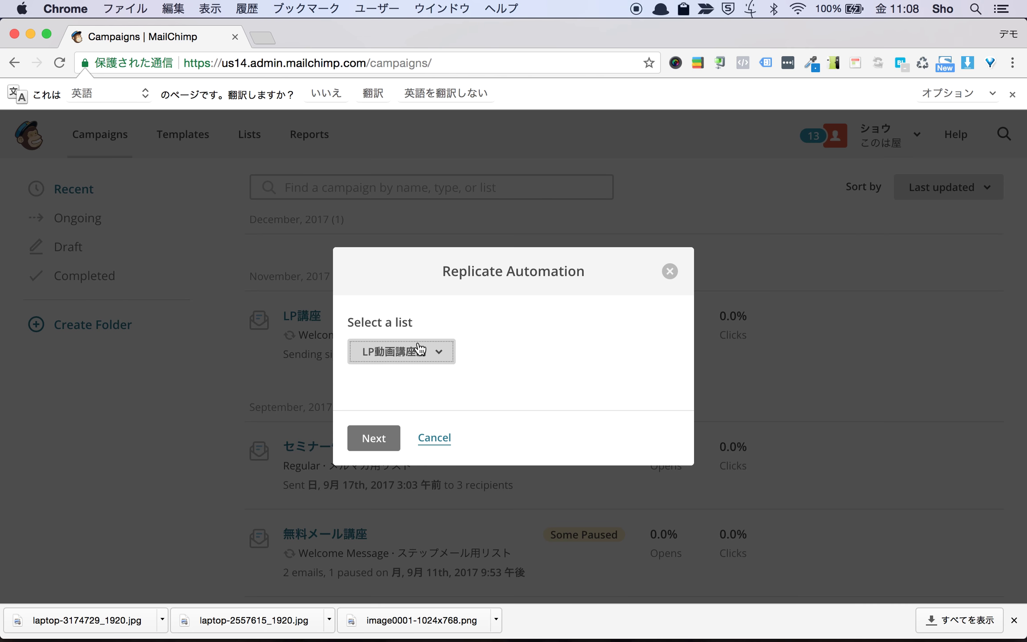
pyautogui.click(381, 437)
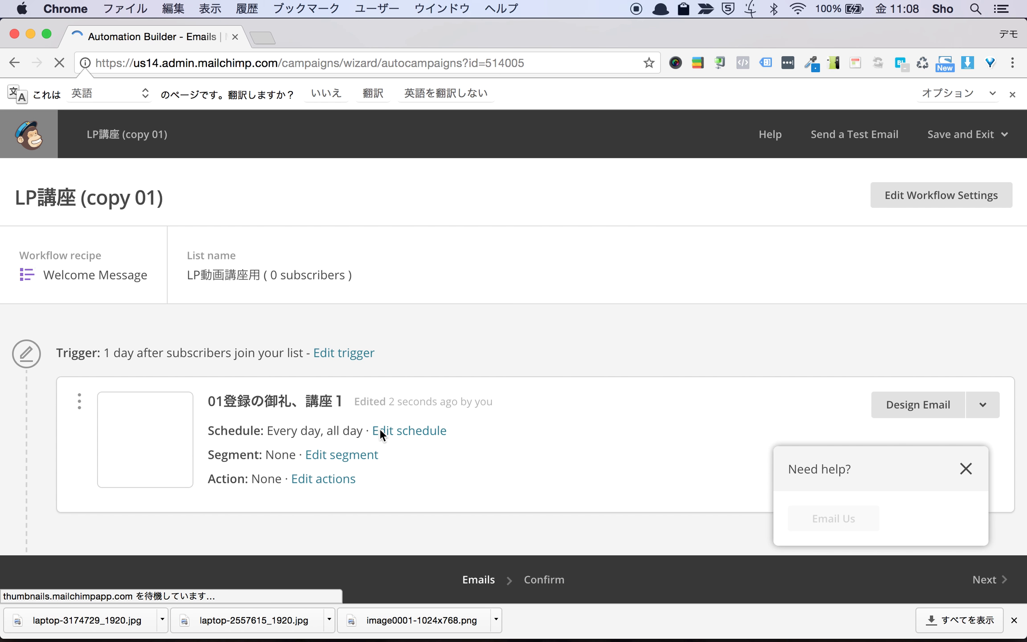
# Look over the emails of the copied automation and exit it without starting.
pyautogui.scroll(-5, 345, 315)
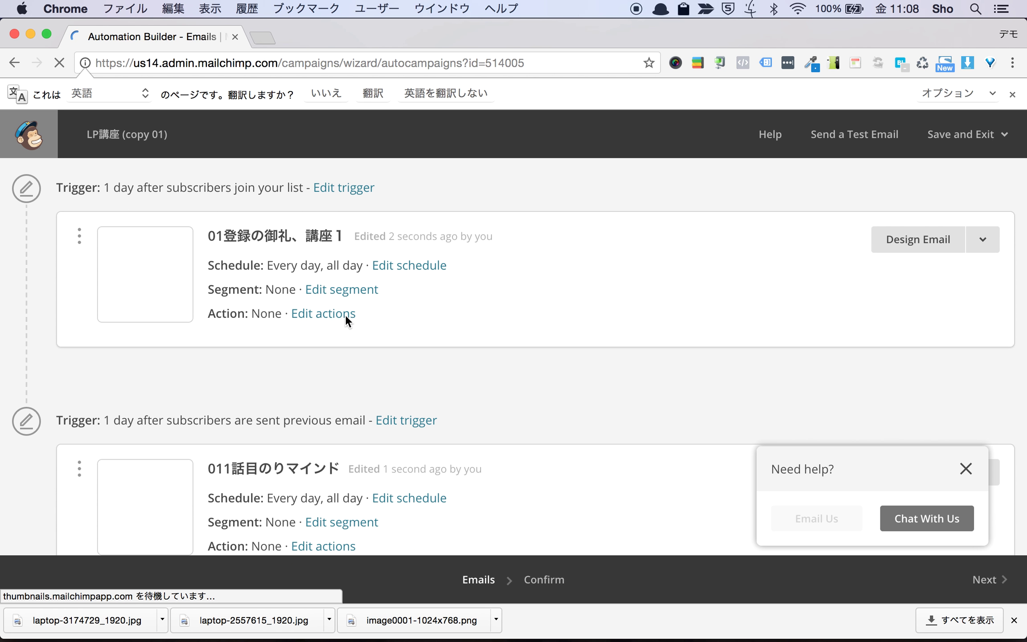
pyautogui.click(21, 142)
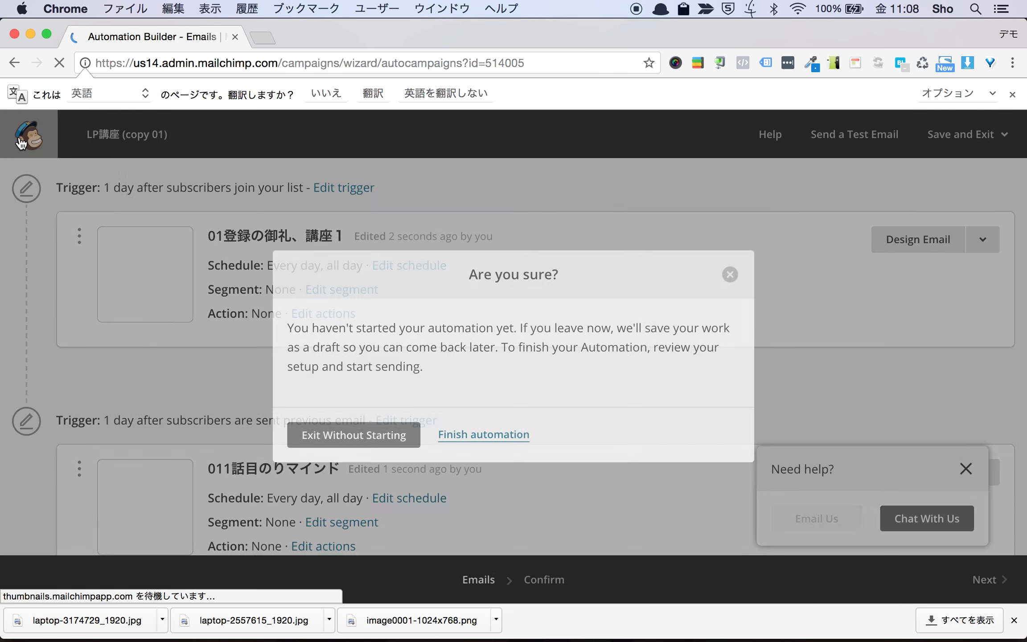
pyautogui.click(338, 441)
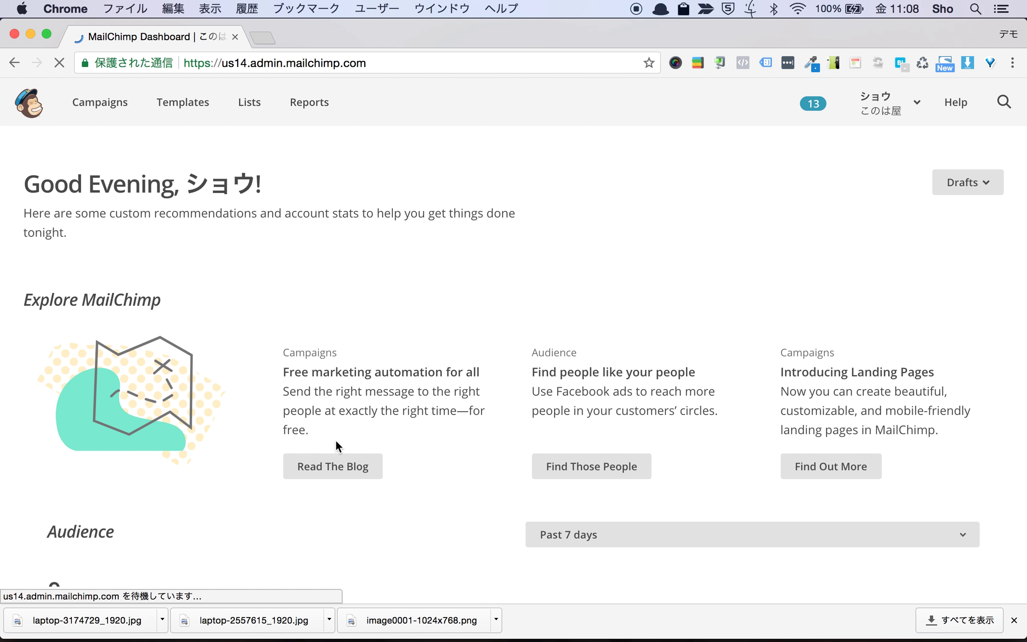
# Open the campaigns overview and check the entries for the two replicated drafts.
pyautogui.click(107, 154)
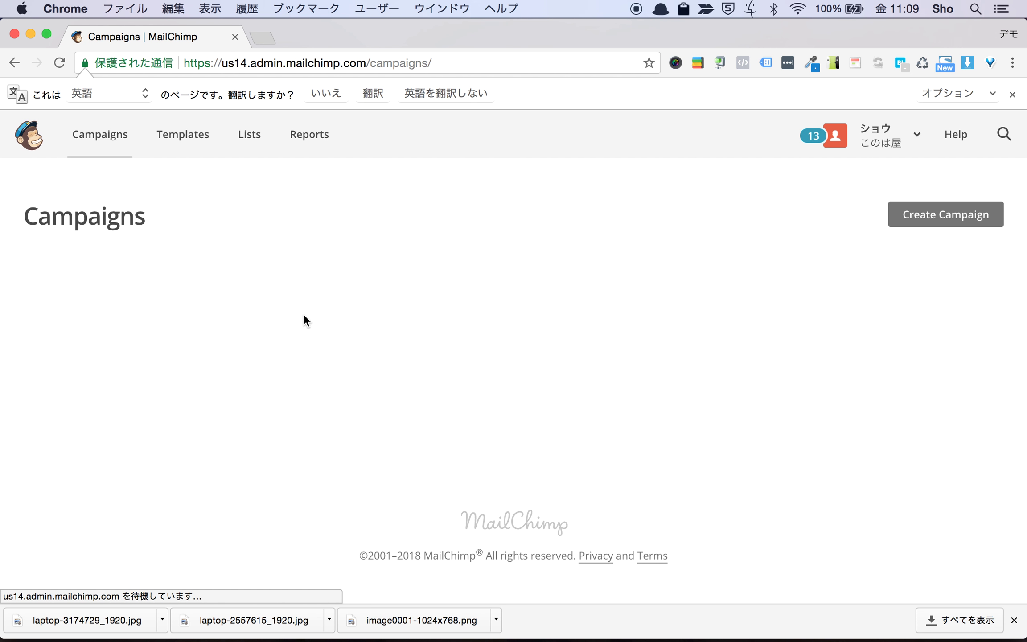
pyautogui.scroll(-10, 303, 316)
pyautogui.scroll(4, 304, 315)
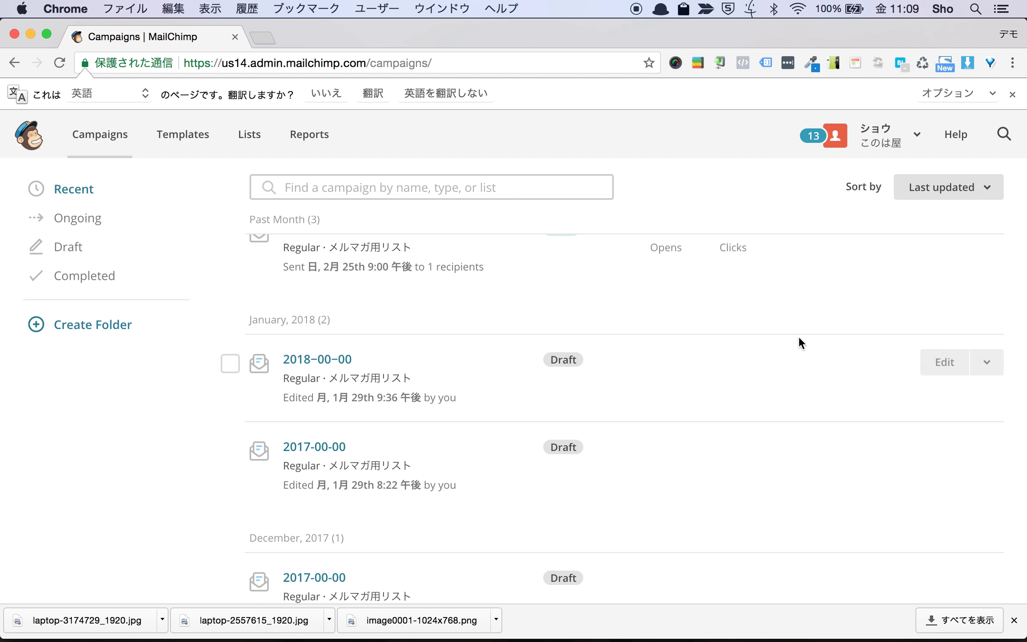
pyautogui.scroll(8, 728, 285)
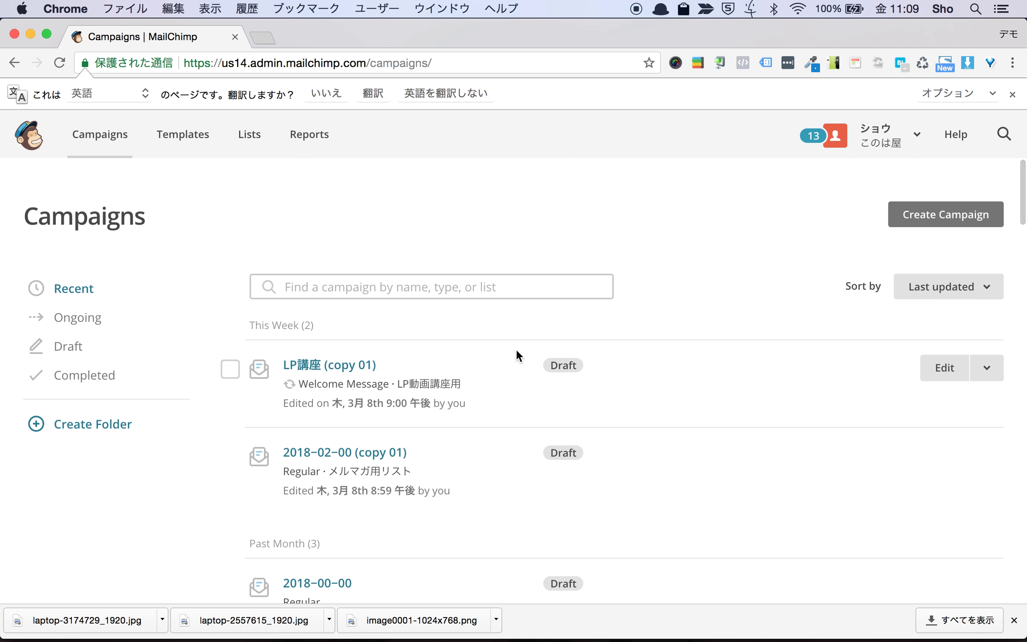
pyautogui.scroll(-2, 747, 404)
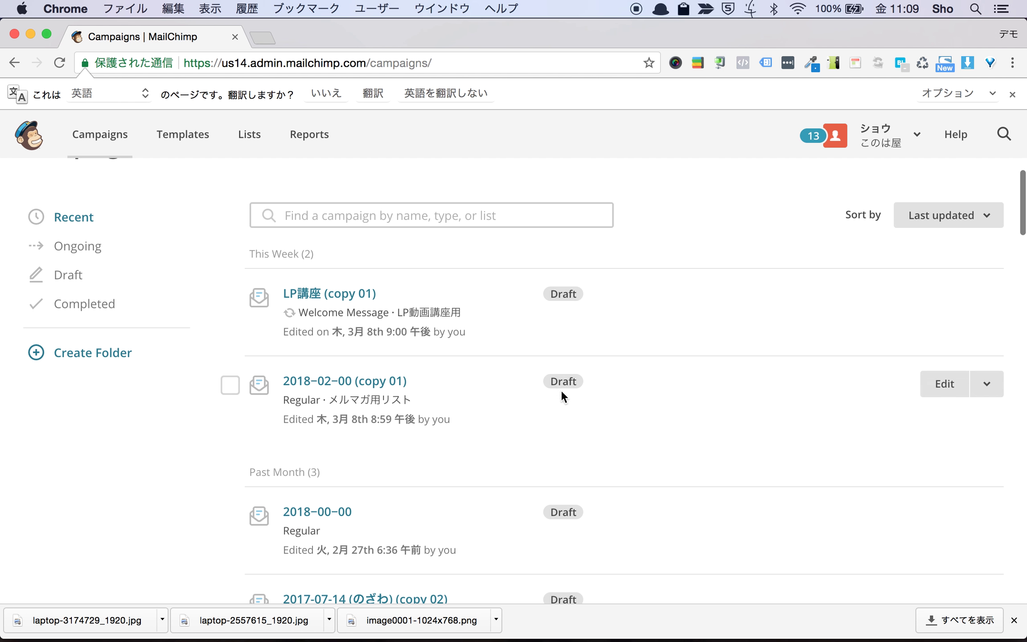